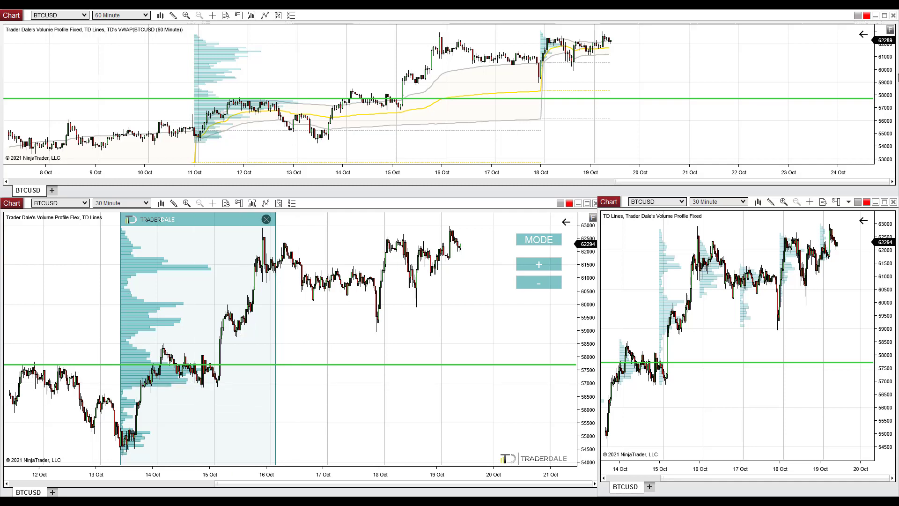
Draw a pink freehand box around the 11–18 Oct profile range on the top 60-minute chart
mouse_move(393, 40)
mouse_down()
mouse_move(593, 151)
mouse_move(379, 44)
mouse_up()
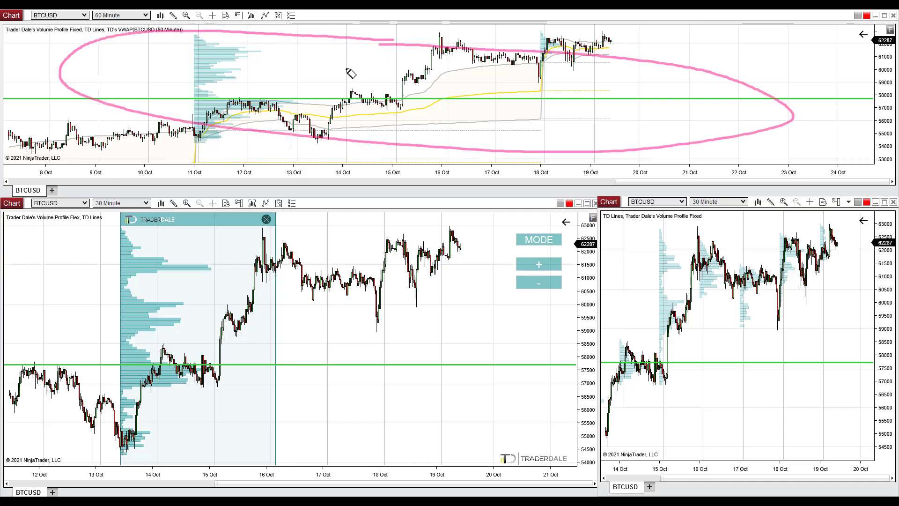
key(Escape)
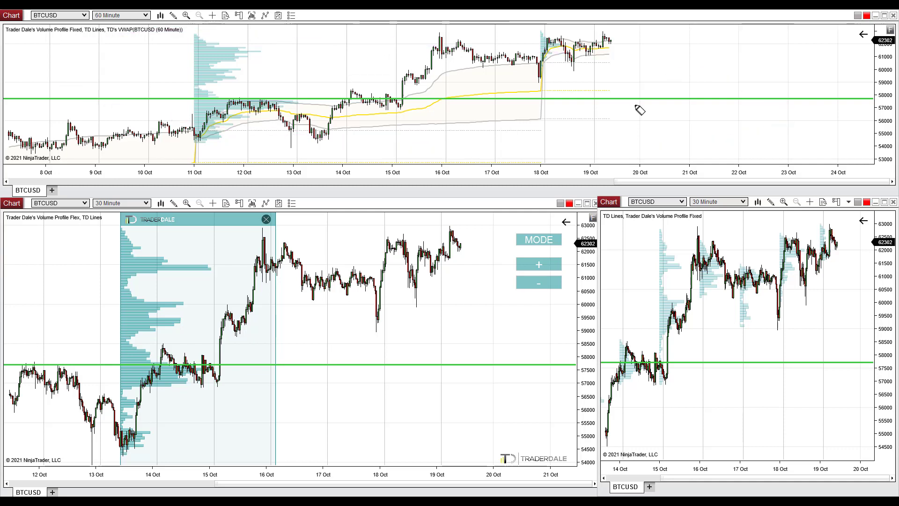
drag(195, 35, 192, 158)
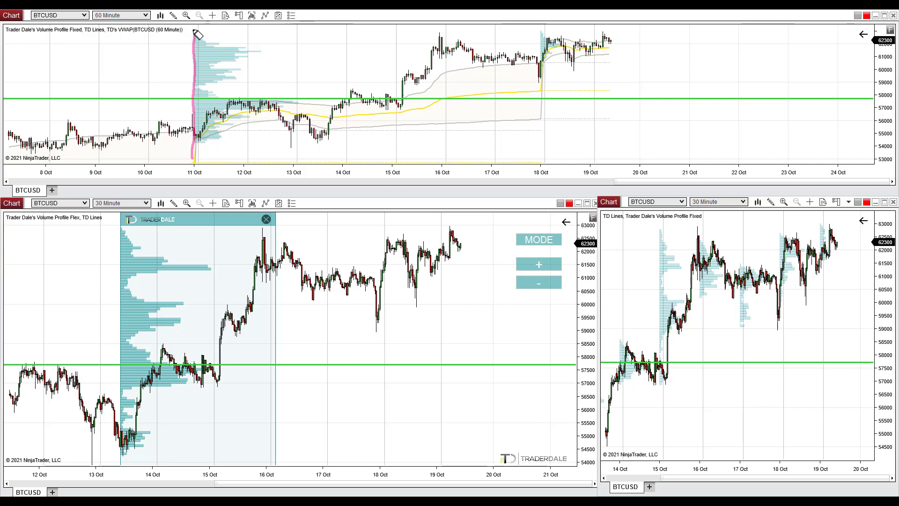
mouse_move(195, 33)
mouse_down()
mouse_move(494, 36)
mouse_move(542, 165)
mouse_move(199, 159)
mouse_up()
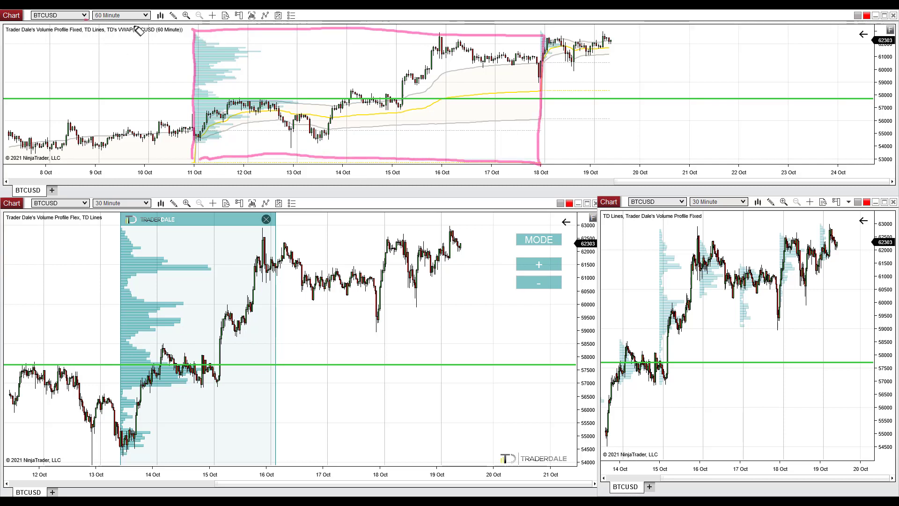
Frame the lower-left chart in pink, box the right chart's 15–16 and 18–19 Oct profiles, then clear them
mouse_move(19, 203)
mouse_down()
mouse_move(513, 208)
mouse_move(603, 467)
mouse_move(203, 473)
mouse_move(24, 439)
mouse_move(23, 200)
mouse_up()
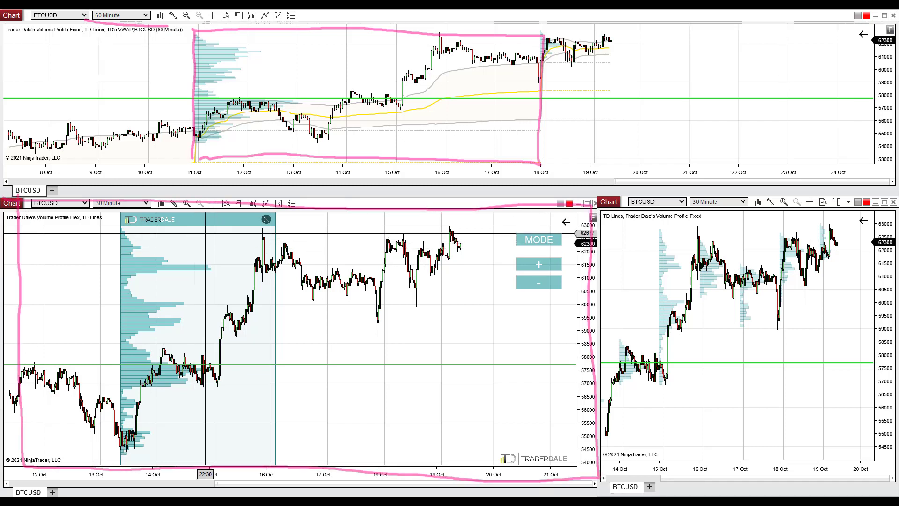
drag(251, 240, 200, 291)
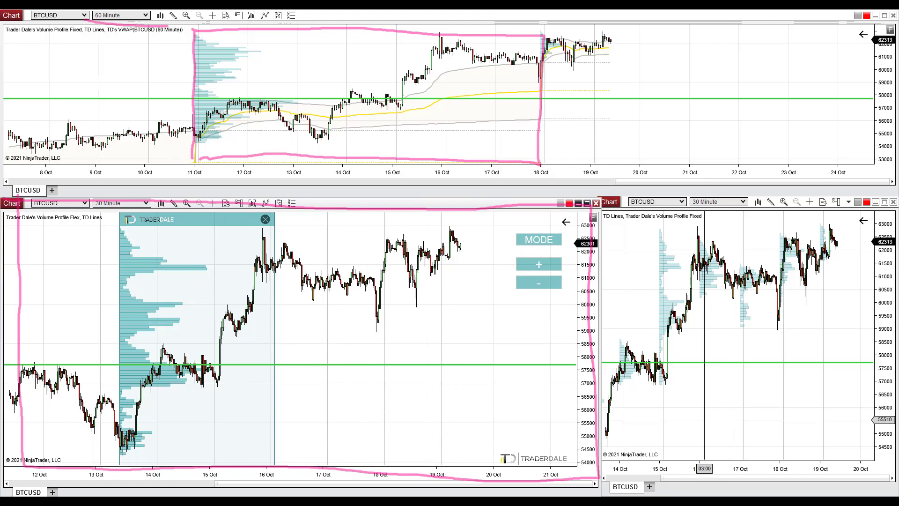
click(733, 421)
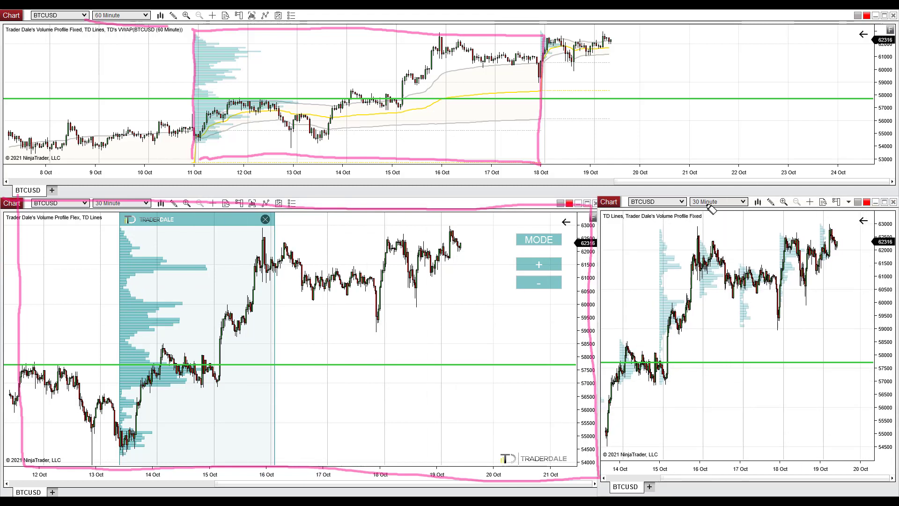
drag(698, 208, 764, 212)
mouse_move(658, 232)
mouse_down()
mouse_move(664, 389)
mouse_move(699, 391)
mouse_move(685, 229)
mouse_move(648, 225)
mouse_move(729, 341)
mouse_move(738, 243)
mouse_move(700, 228)
mouse_move(791, 234)
mouse_move(789, 315)
mouse_move(743, 323)
mouse_up()
mouse_move(790, 232)
mouse_down()
mouse_move(804, 229)
mouse_move(826, 311)
mouse_move(783, 320)
mouse_up()
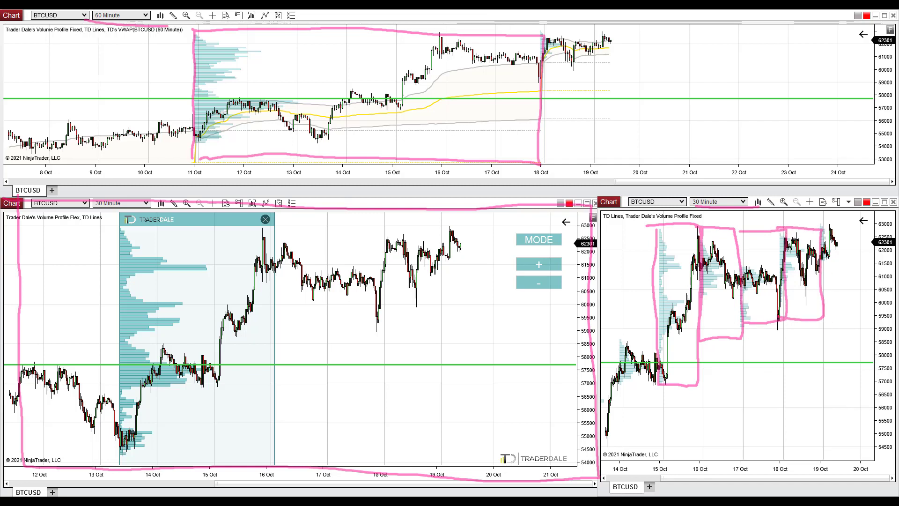
key(Escape)
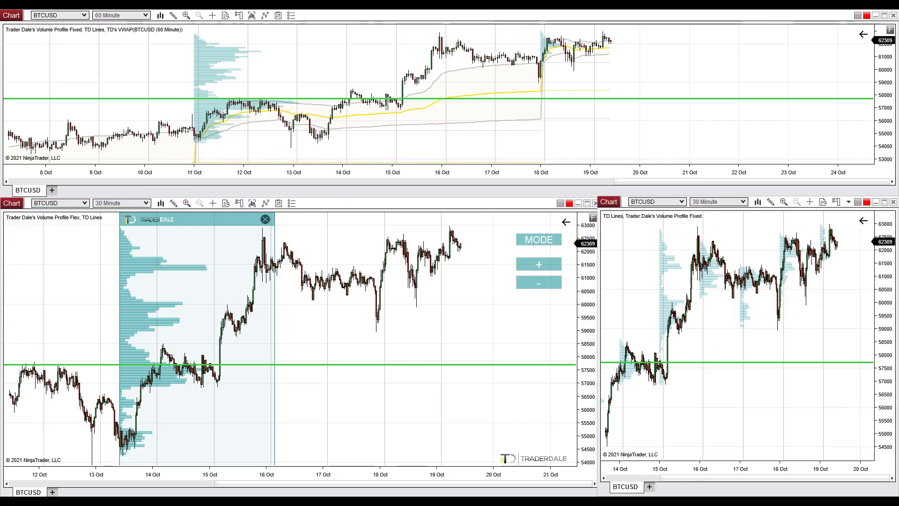
Sketch a rally arrow from 13 Oct low to 16 Oct high, outline the flex profile, then erase both
mouse_move(142, 458)
mouse_down()
mouse_move(309, 223)
mouse_move(311, 247)
mouse_up()
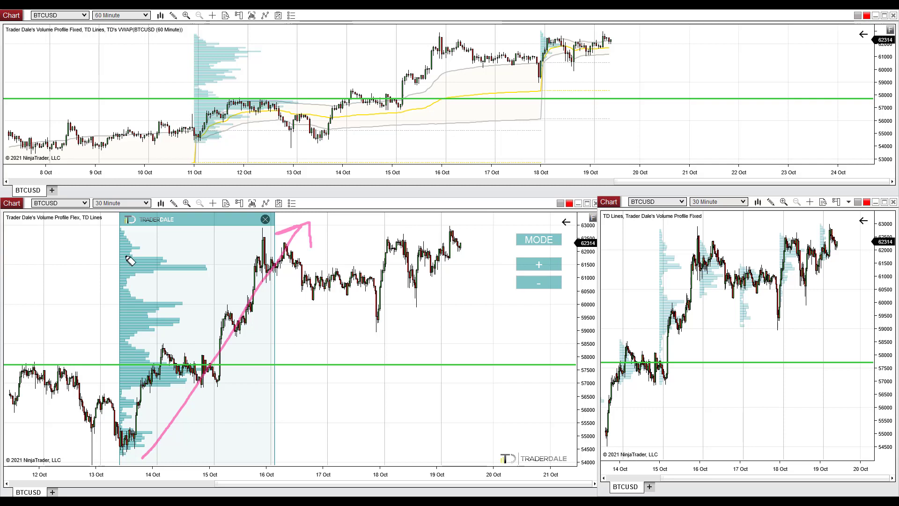
mouse_move(123, 224)
mouse_down()
mouse_move(114, 448)
mouse_move(268, 475)
mouse_move(277, 216)
mouse_move(122, 217)
mouse_up()
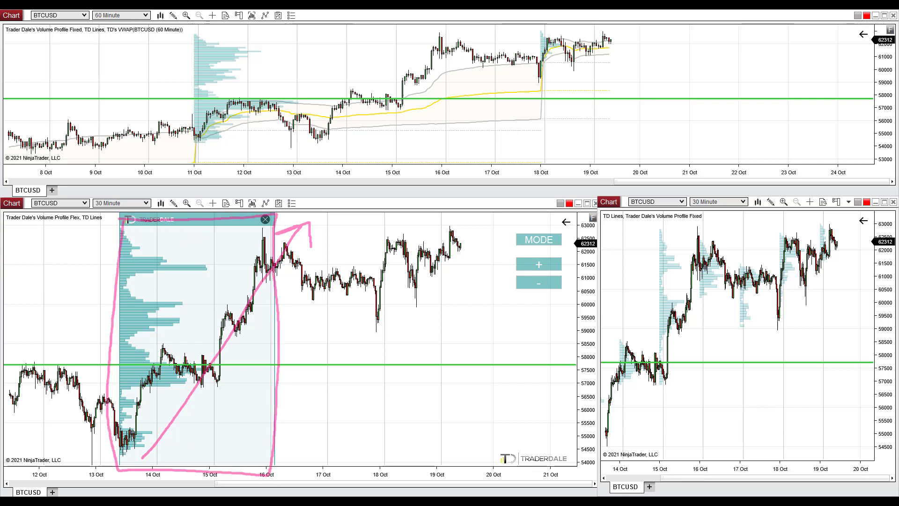
click(197, 221)
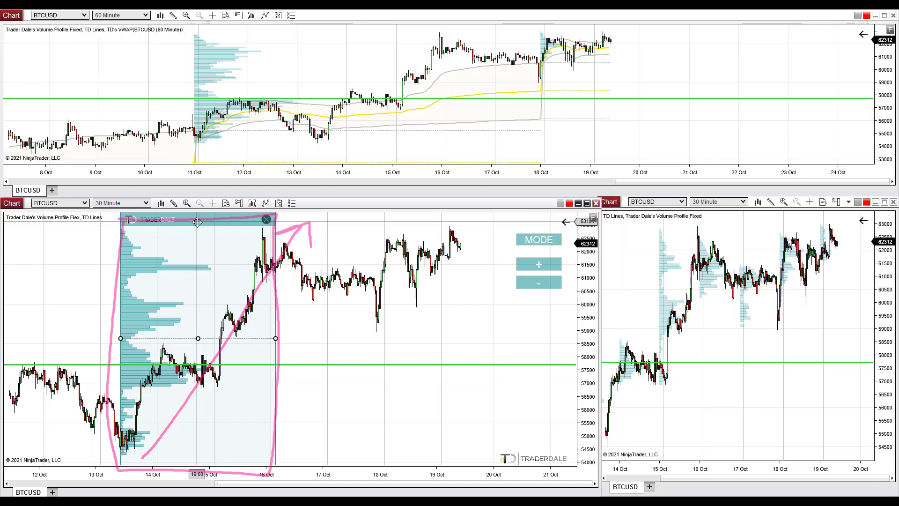
click(339, 318)
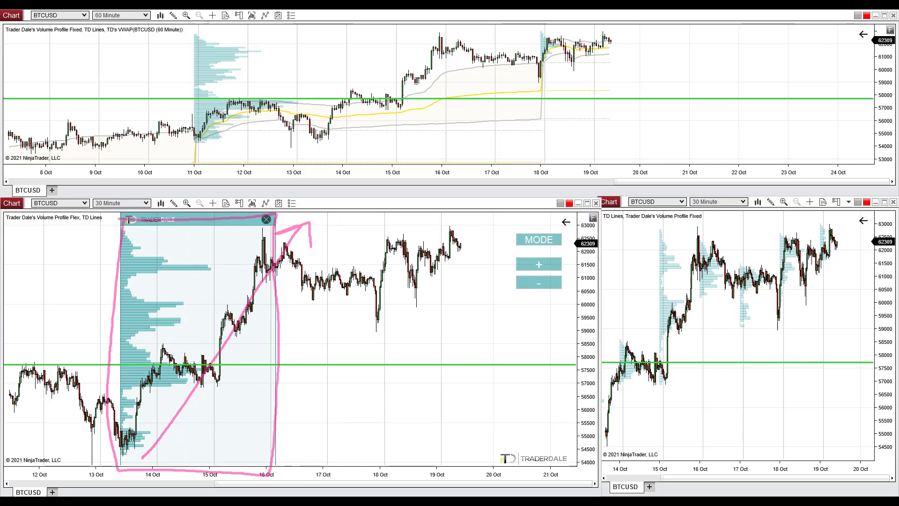
key(e)
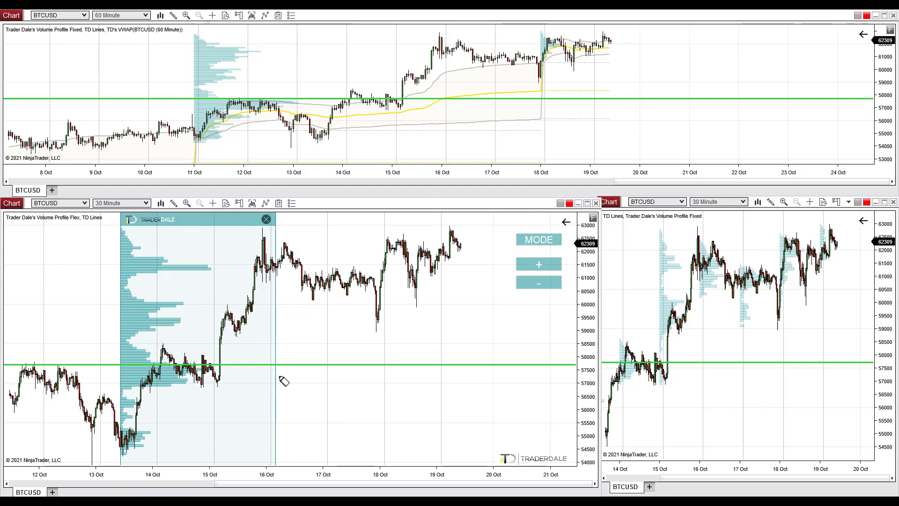
Circle the volume bulges at 59500–60000 and at the green line on the lower-left chart
mouse_move(160, 300)
mouse_down()
mouse_move(131, 305)
mouse_move(140, 331)
mouse_move(203, 317)
mouse_move(153, 325)
mouse_up()
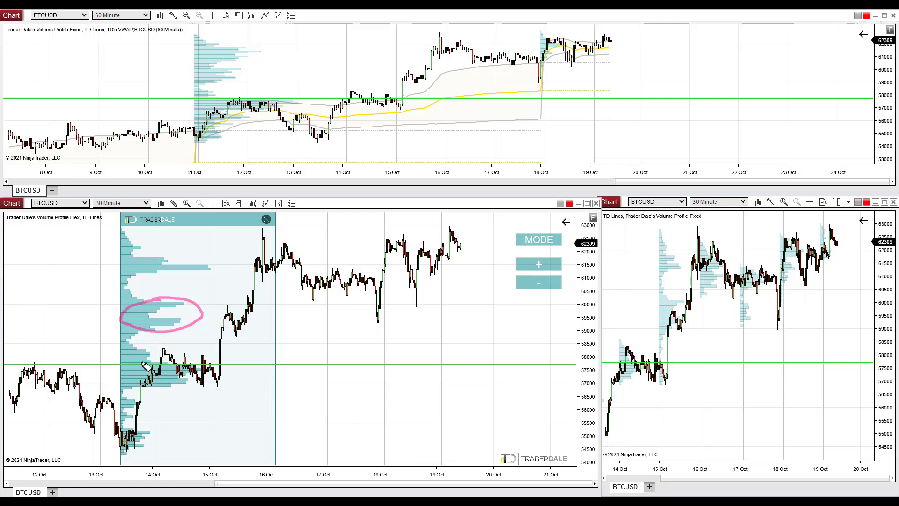
mouse_move(145, 366)
mouse_down()
mouse_move(117, 368)
mouse_move(206, 386)
mouse_move(167, 364)
mouse_up()
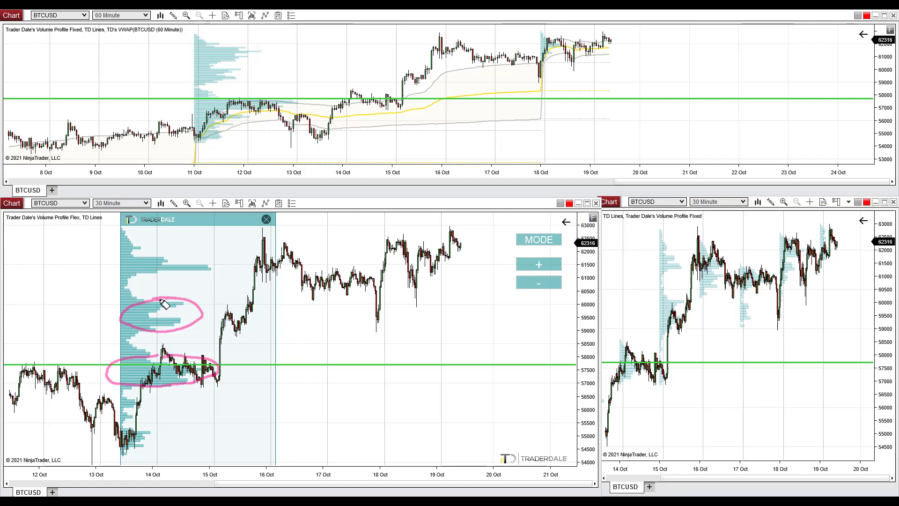
mouse_move(164, 303)
mouse_down()
mouse_move(126, 327)
mouse_move(206, 321)
mouse_move(145, 303)
mouse_up()
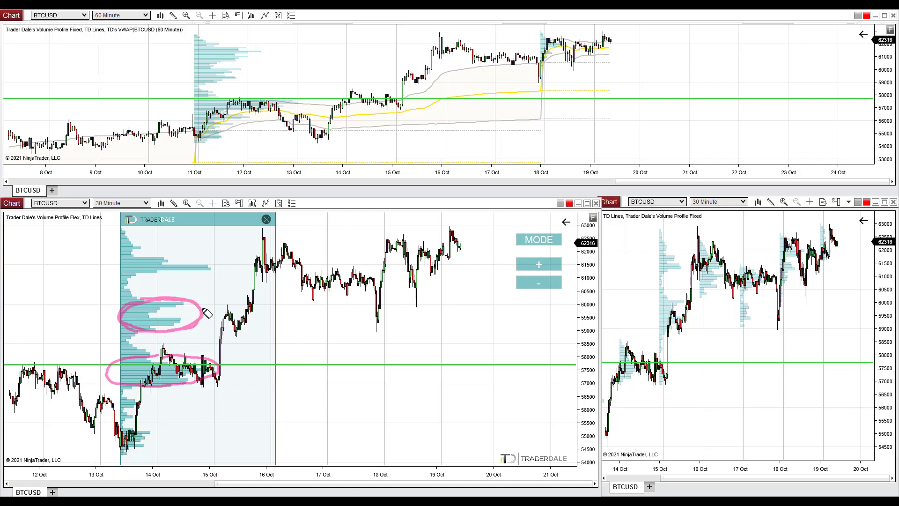
Draw and cross out a path toward 62000, then sketch a drop to the green line and rebound
mouse_move(203, 320)
mouse_down()
mouse_move(377, 327)
mouse_move(408, 234)
mouse_move(405, 267)
mouse_up()
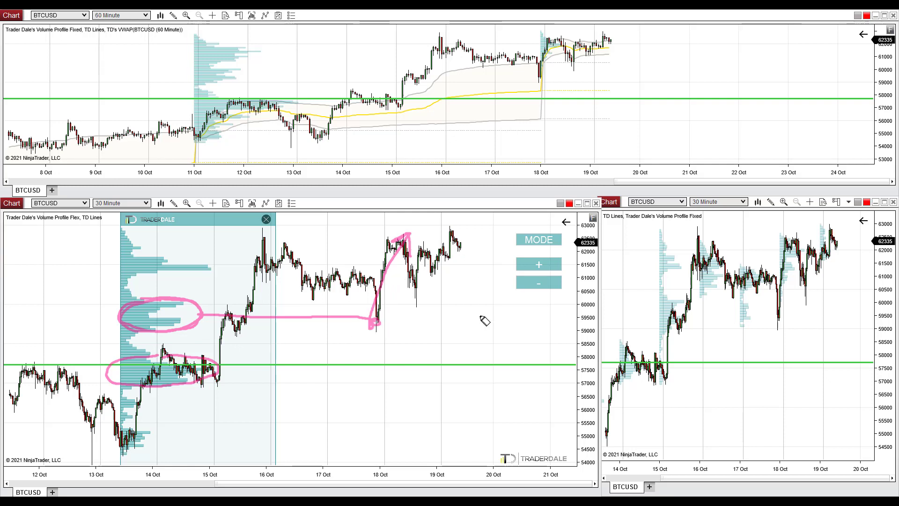
mouse_move(284, 294)
mouse_down()
mouse_move(330, 330)
mouse_move(306, 327)
mouse_up()
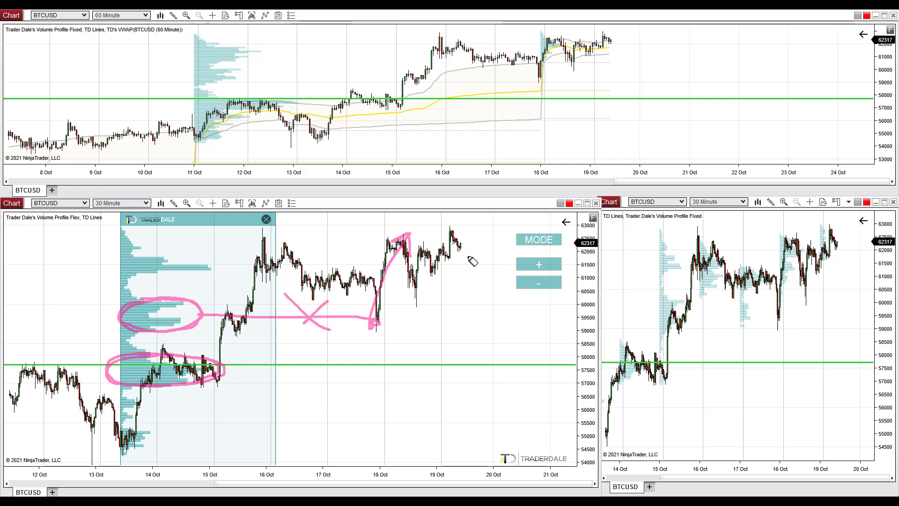
drag(445, 247, 511, 366)
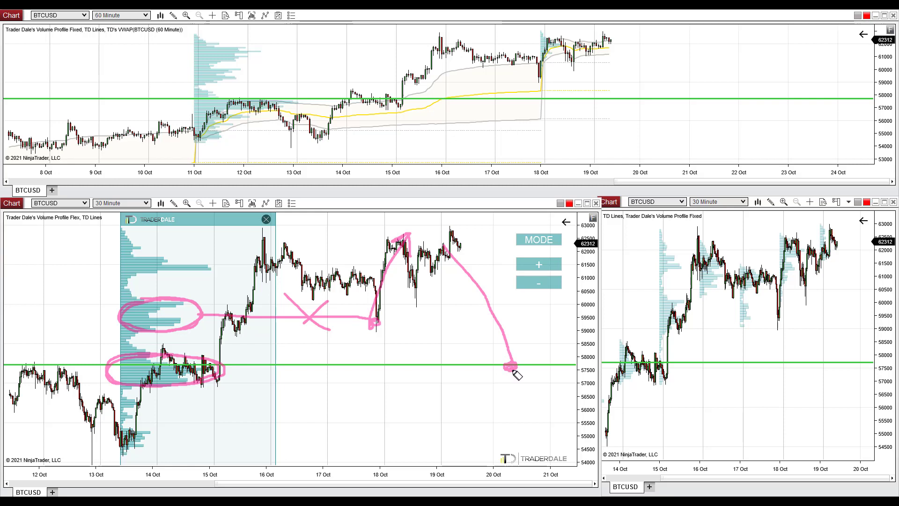
mouse_move(514, 372)
mouse_down()
mouse_move(538, 328)
mouse_move(547, 336)
mouse_up()
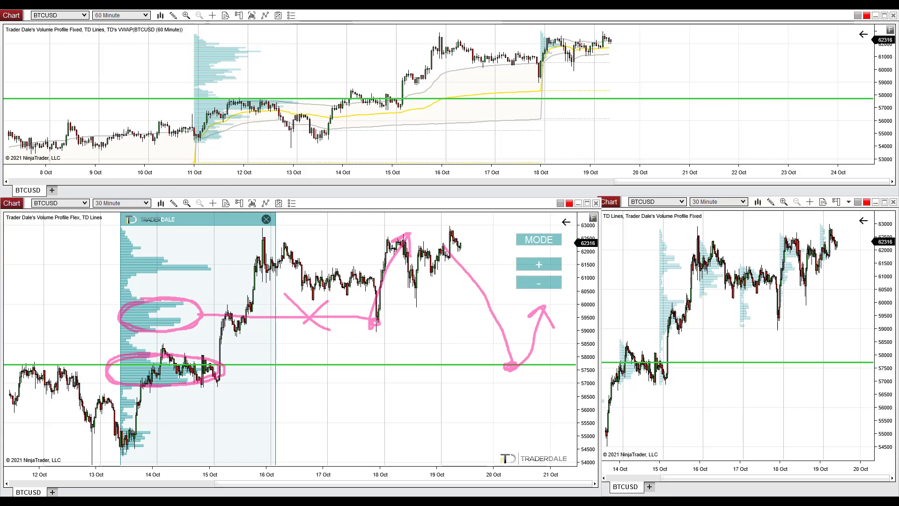
key(Escape)
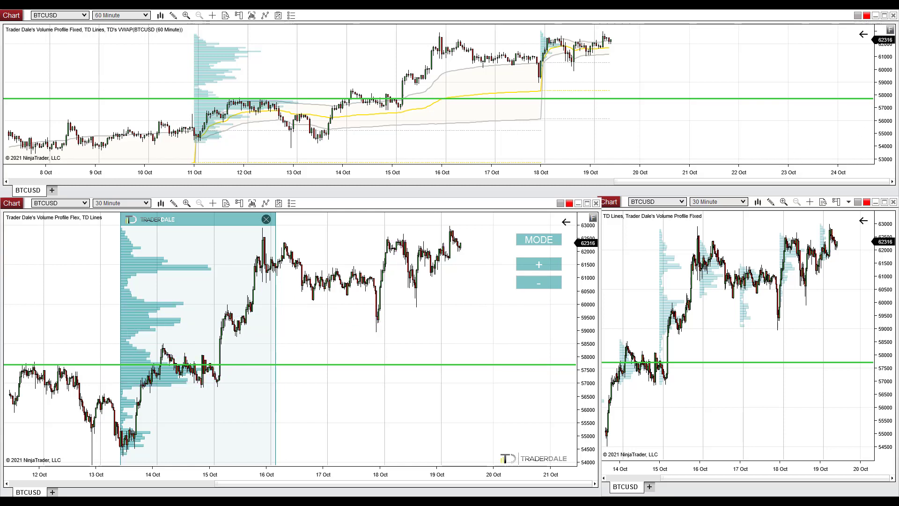
mouse_move(139, 453)
mouse_down()
mouse_move(159, 436)
mouse_move(287, 218)
mouse_move(307, 211)
mouse_move(305, 244)
mouse_up()
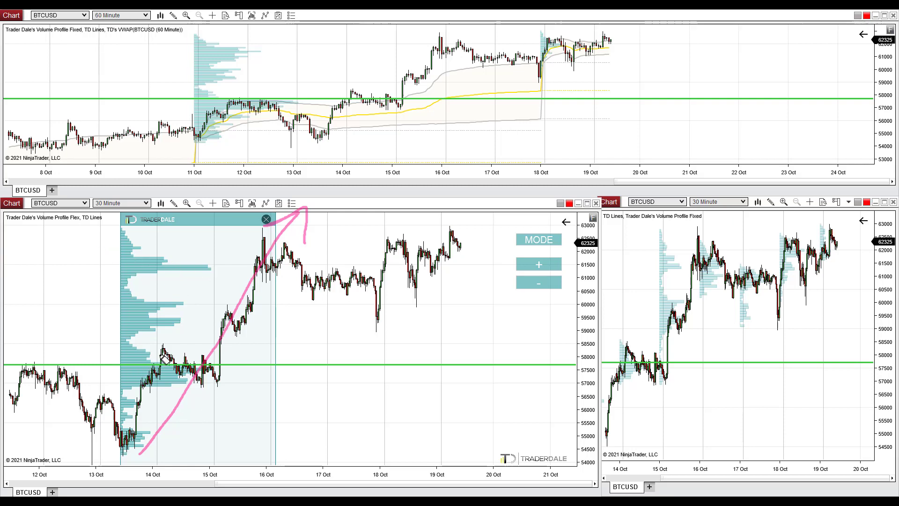
mouse_move(156, 361)
mouse_down()
mouse_move(113, 375)
mouse_move(216, 372)
mouse_move(159, 359)
mouse_up()
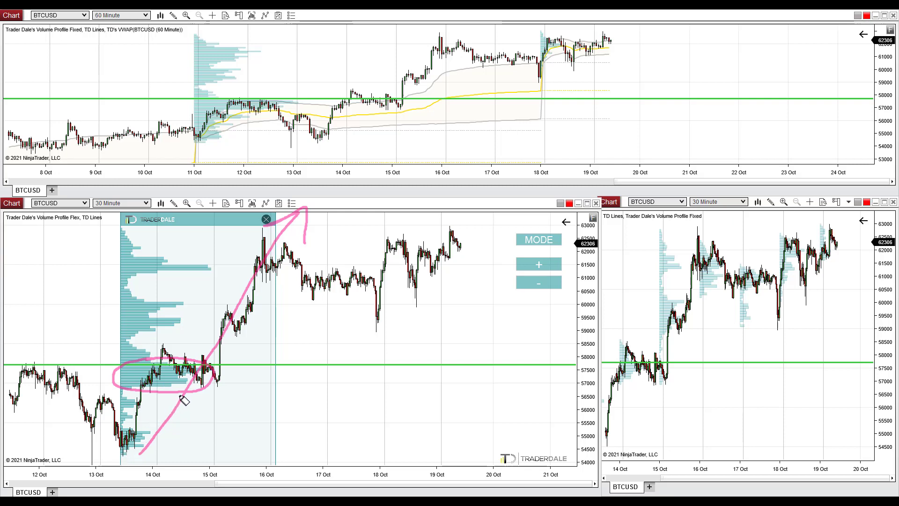
mouse_move(191, 374)
mouse_down()
mouse_move(185, 361)
mouse_move(129, 370)
mouse_move(132, 393)
mouse_move(185, 398)
mouse_move(229, 377)
mouse_move(238, 297)
mouse_move(303, 209)
mouse_move(307, 243)
mouse_up()
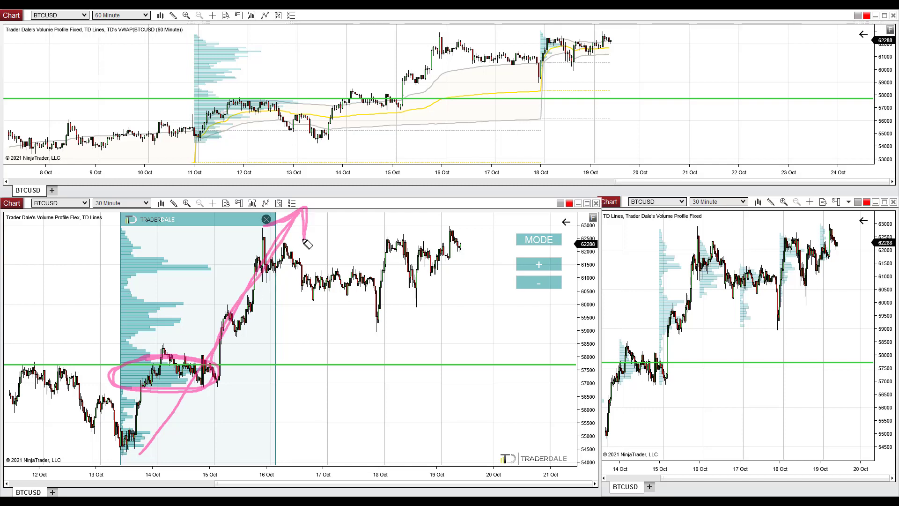
mouse_move(457, 247)
mouse_down()
mouse_move(487, 283)
mouse_move(515, 364)
mouse_up()
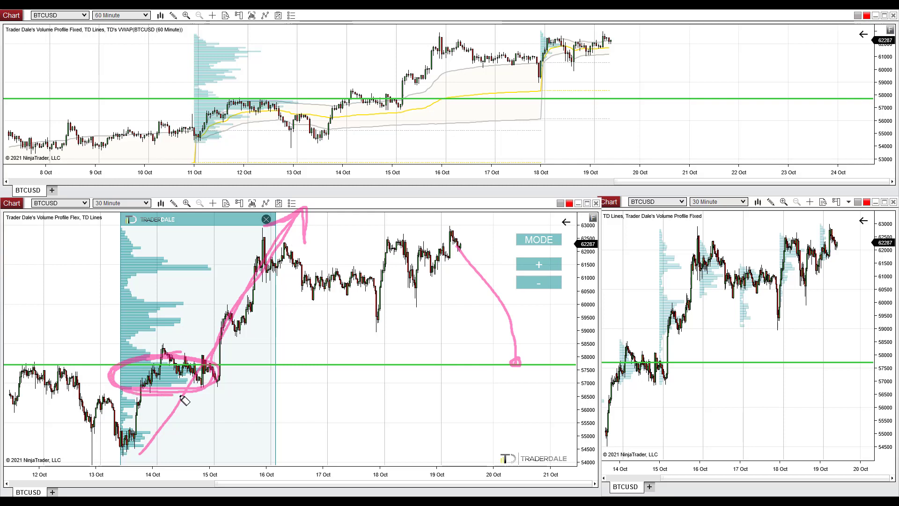
drag(514, 362, 517, 367)
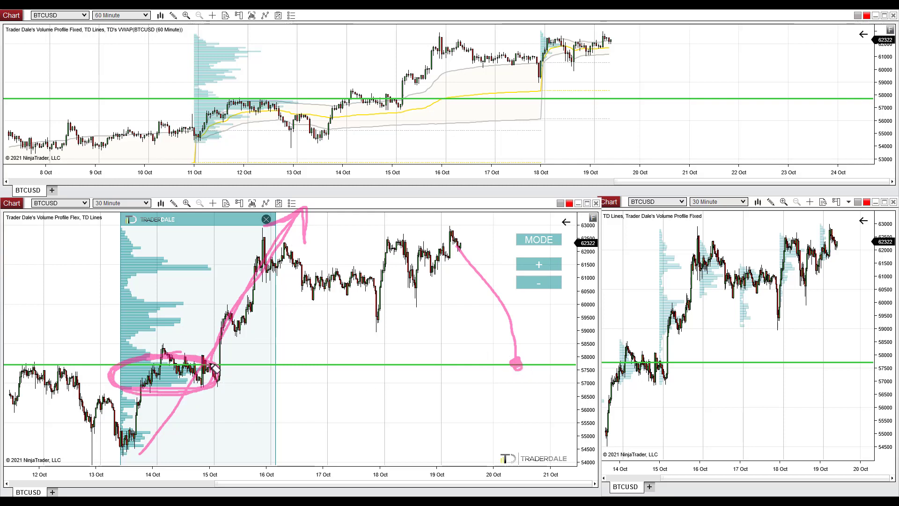
mouse_move(516, 365)
mouse_down()
mouse_move(548, 310)
mouse_move(557, 324)
mouse_up()
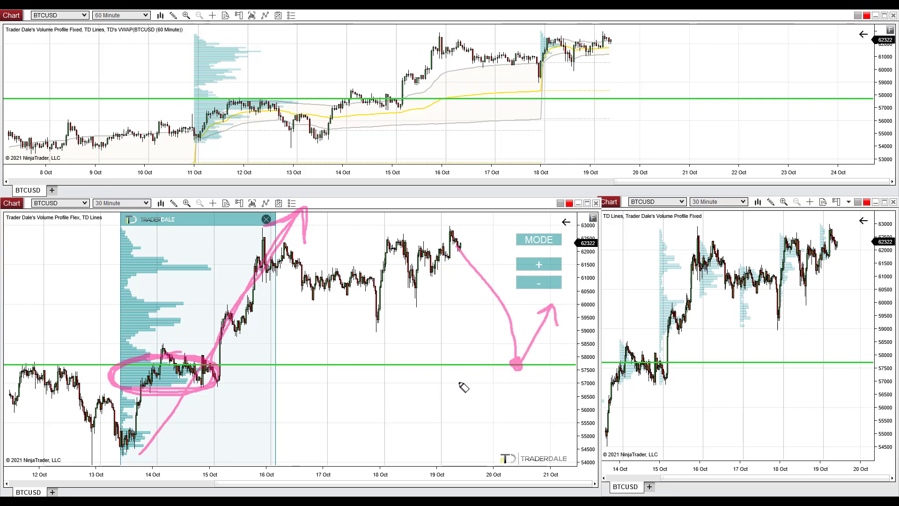
mouse_move(465, 373)
mouse_down()
mouse_move(468, 396)
mouse_move(484, 370)
mouse_move(499, 399)
mouse_move(514, 396)
mouse_up()
drag(539, 378, 542, 379)
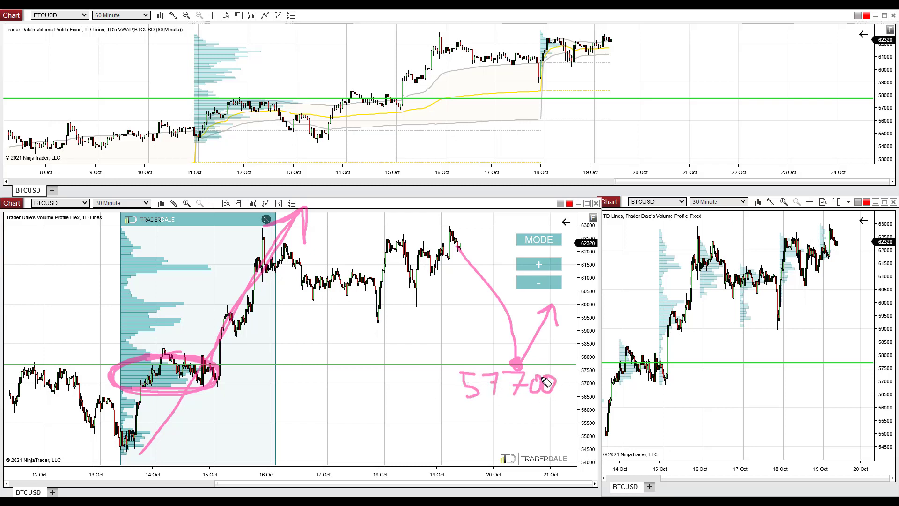
mouse_move(136, 370)
mouse_down()
mouse_move(267, 367)
mouse_move(113, 366)
mouse_move(582, 372)
mouse_up()
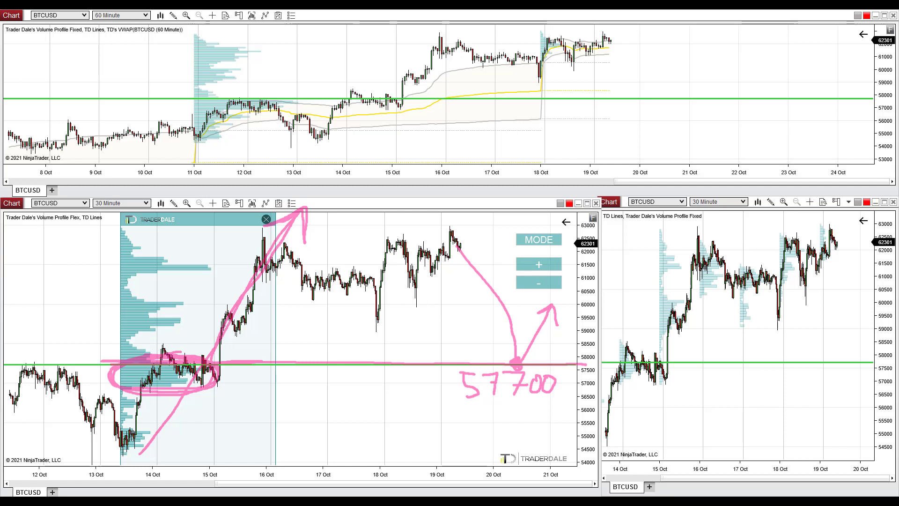
key(Escape)
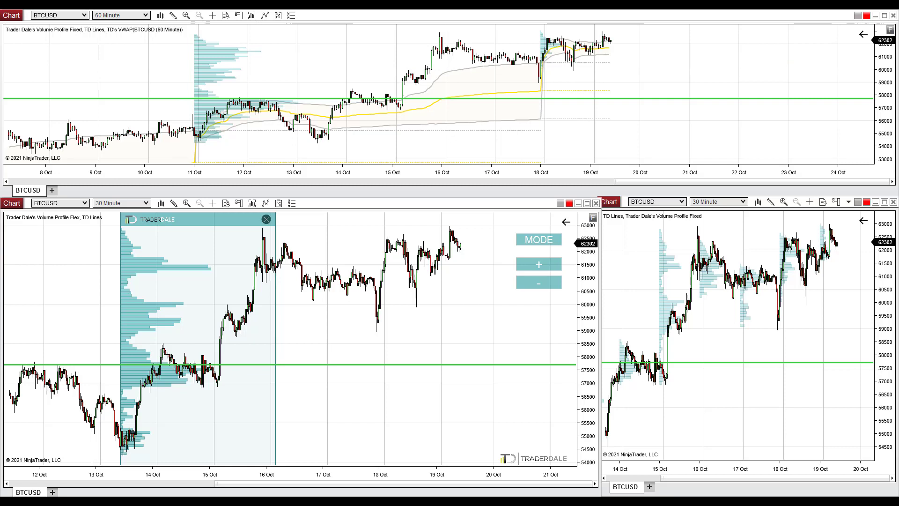
drag(195, 26, 192, 177)
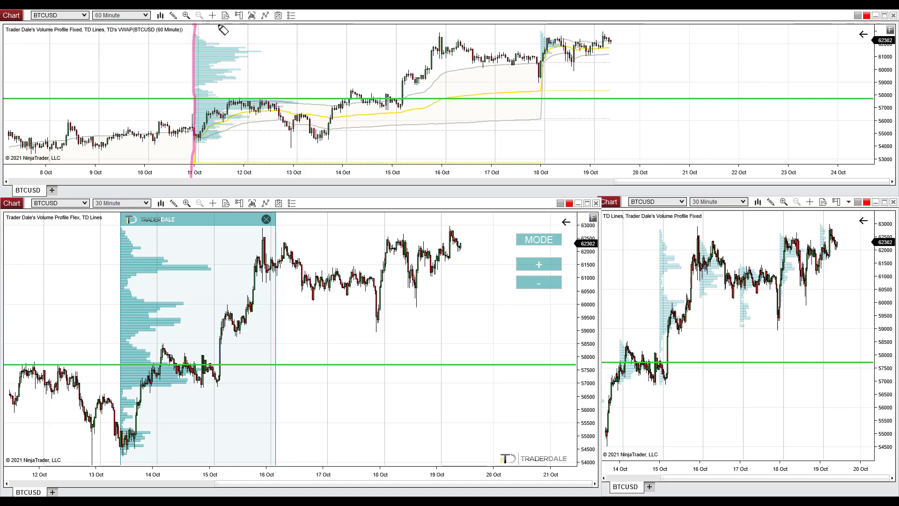
mouse_move(195, 24)
mouse_down()
mouse_move(526, 27)
mouse_move(539, 45)
mouse_move(549, 162)
mouse_move(192, 163)
mouse_up()
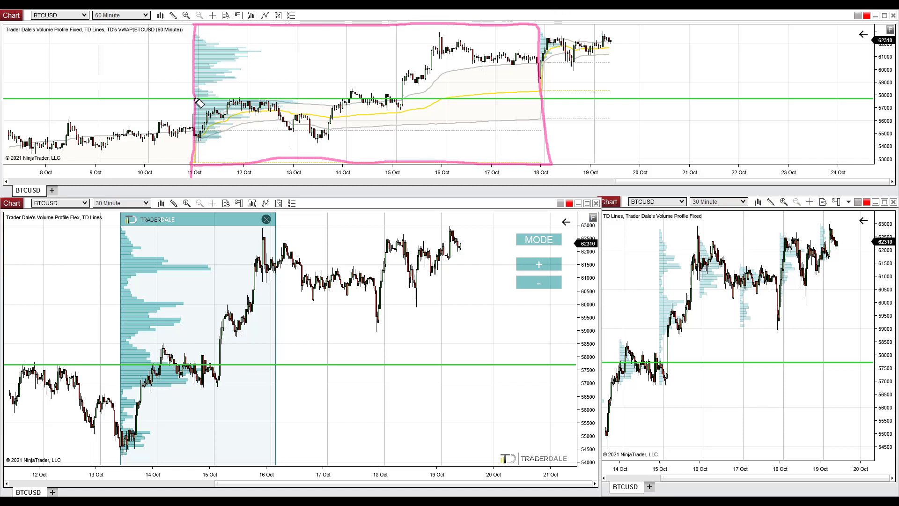
mouse_move(194, 99)
mouse_down()
mouse_move(306, 100)
mouse_move(304, 117)
mouse_move(198, 115)
mouse_up()
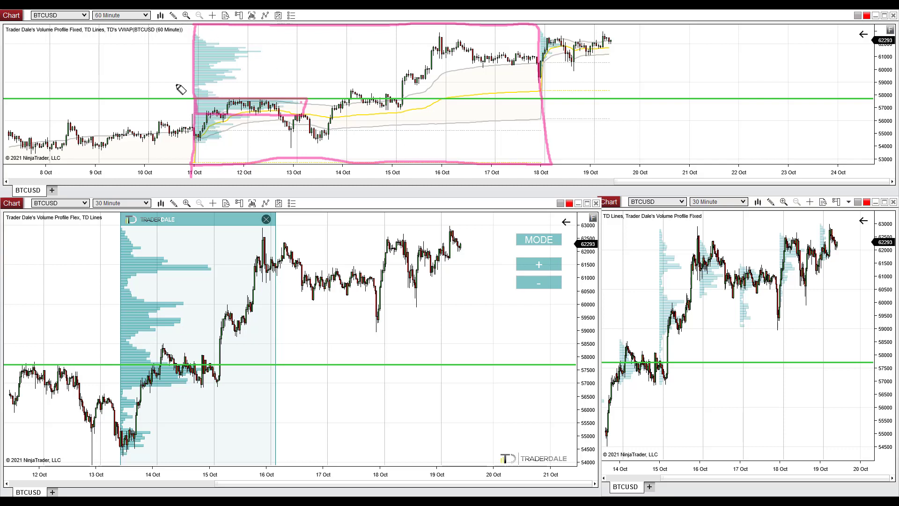
drag(273, 114, 305, 105)
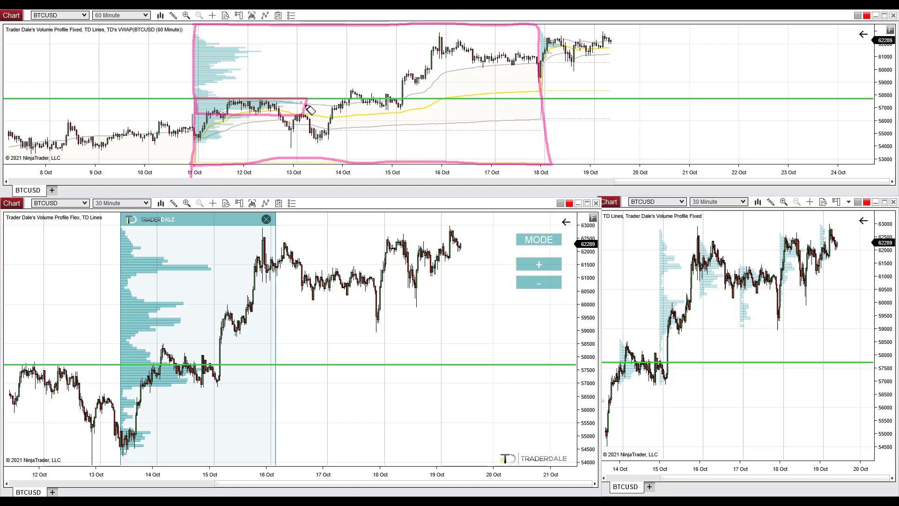
drag(308, 100, 807, 100)
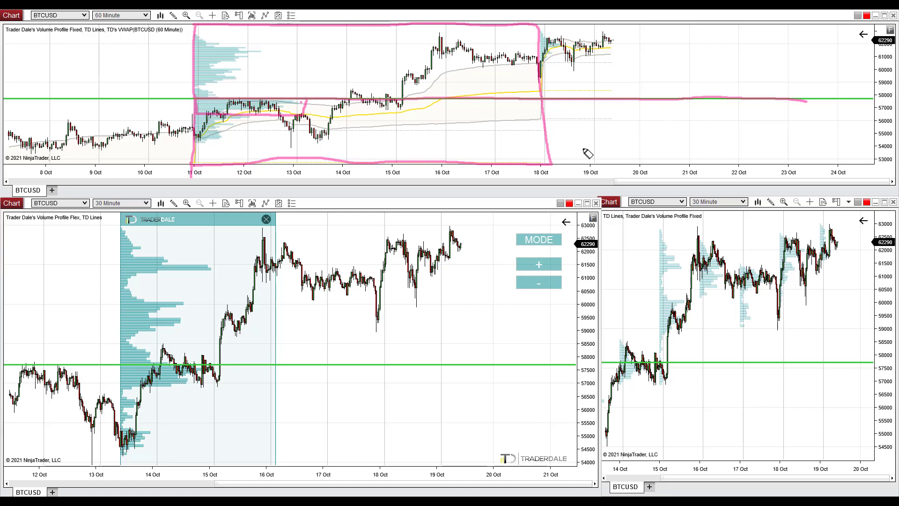
mouse_move(170, 374)
mouse_down()
mouse_move(157, 356)
mouse_move(121, 378)
mouse_move(225, 375)
mouse_move(164, 347)
mouse_up()
drag(130, 452, 164, 408)
mouse_move(208, 346)
mouse_down()
mouse_move(281, 211)
mouse_move(281, 244)
mouse_up()
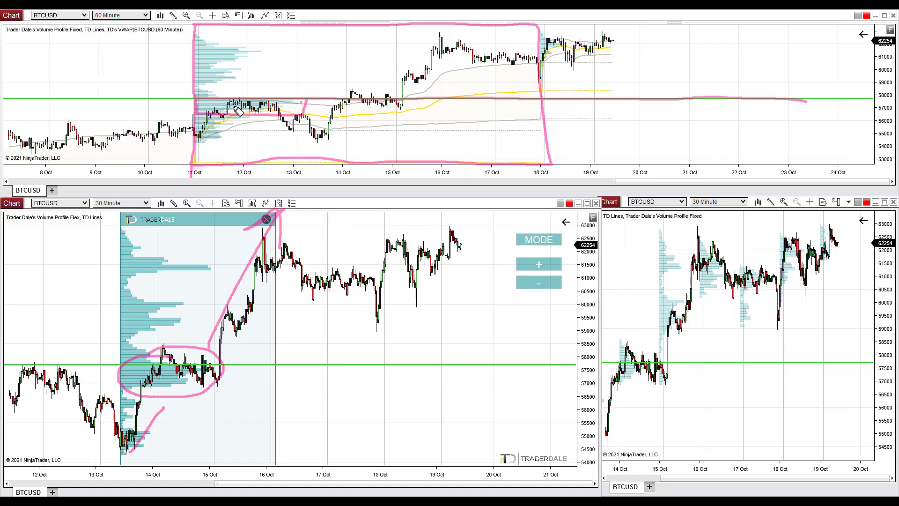
mouse_move(239, 108)
mouse_down()
mouse_move(223, 100)
mouse_move(221, 117)
mouse_move(328, 109)
mouse_move(307, 99)
mouse_up()
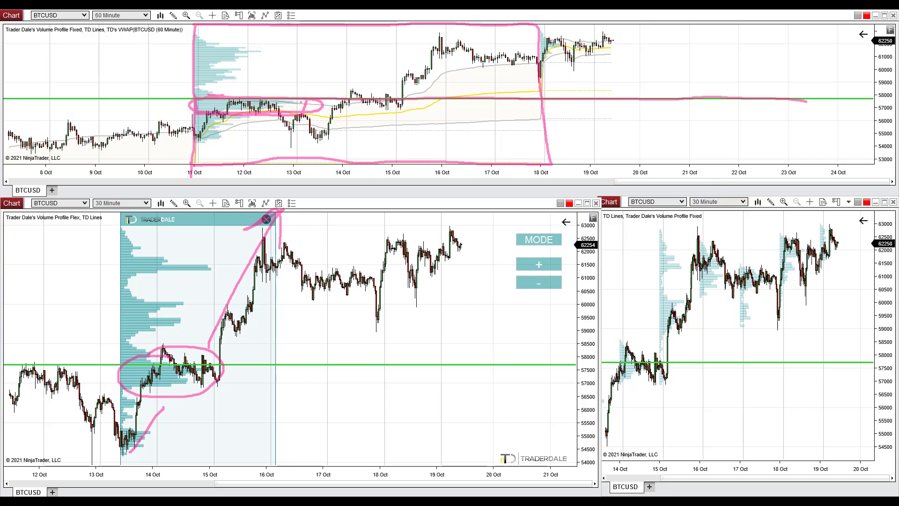
key(Escape)
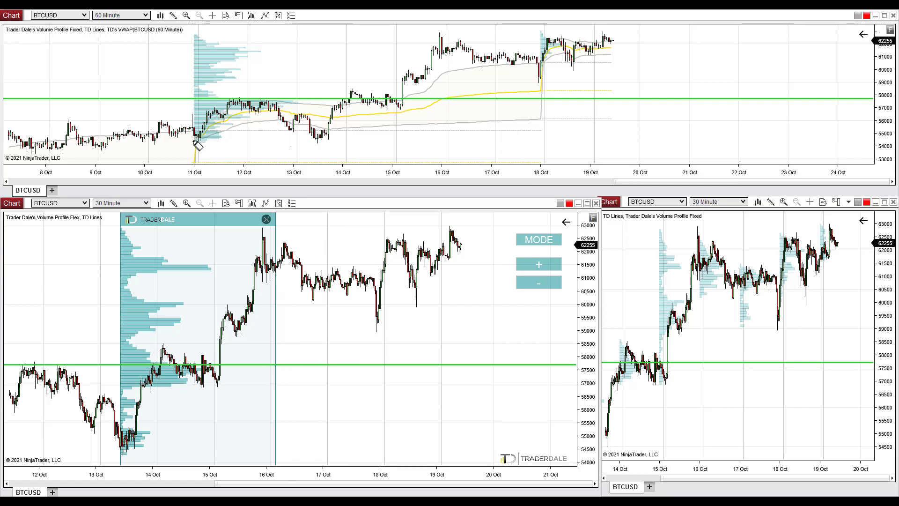
Trace the green level across the top chart, label it R and S, and add a breakout arrow
mouse_move(193, 140)
mouse_down()
mouse_move(249, 96)
mouse_move(291, 142)
mouse_up()
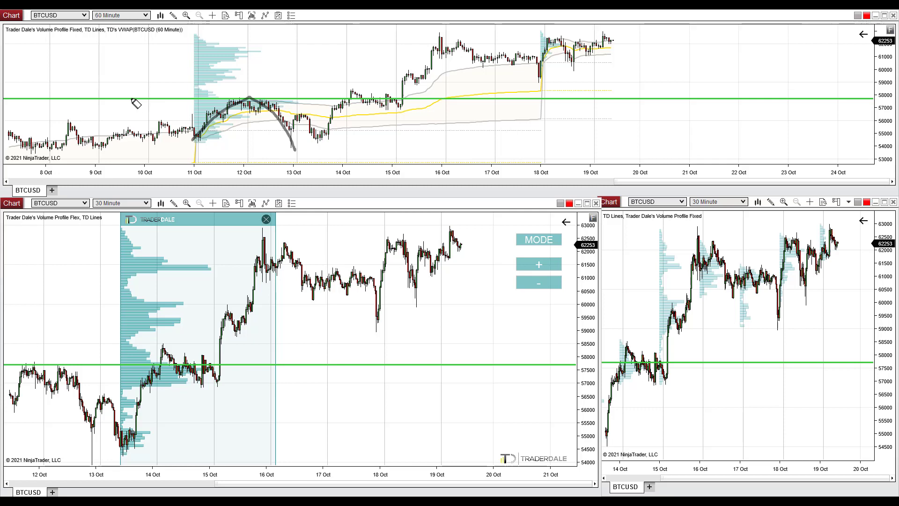
drag(130, 98, 444, 105)
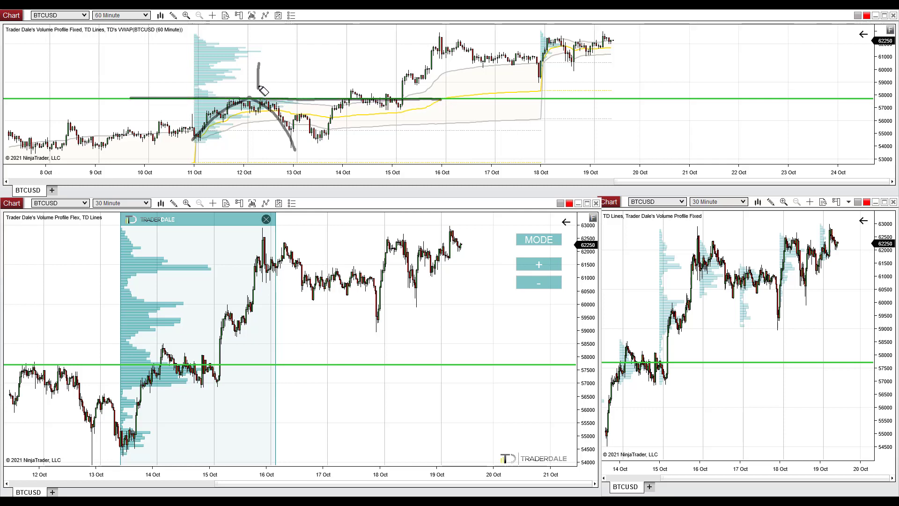
mouse_move(257, 63)
mouse_down()
mouse_move(257, 89)
mouse_move(260, 77)
mouse_move(276, 88)
mouse_up()
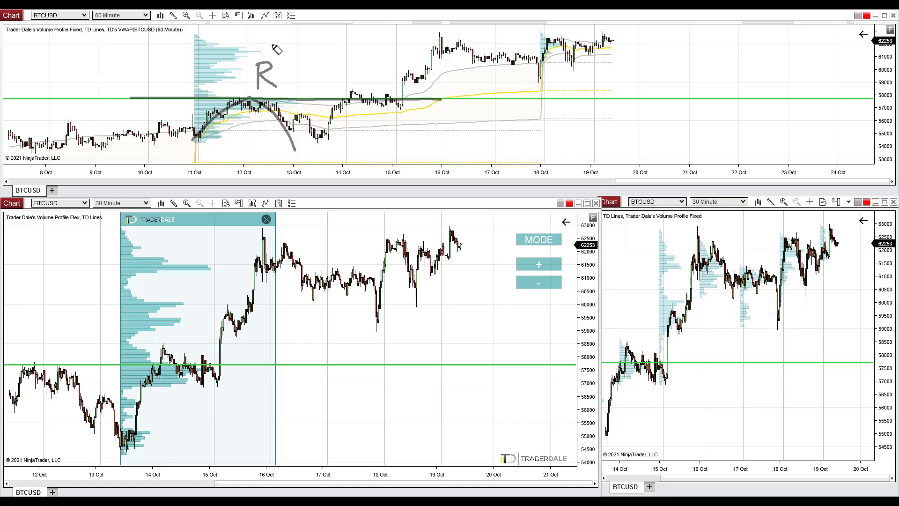
drag(451, 106, 665, 99)
mouse_move(378, 118)
mouse_down()
mouse_move(454, 34)
mouse_move(457, 48)
mouse_up()
mouse_move(652, 109)
mouse_down()
mouse_move(643, 113)
mouse_move(651, 122)
mouse_move(627, 123)
mouse_up()
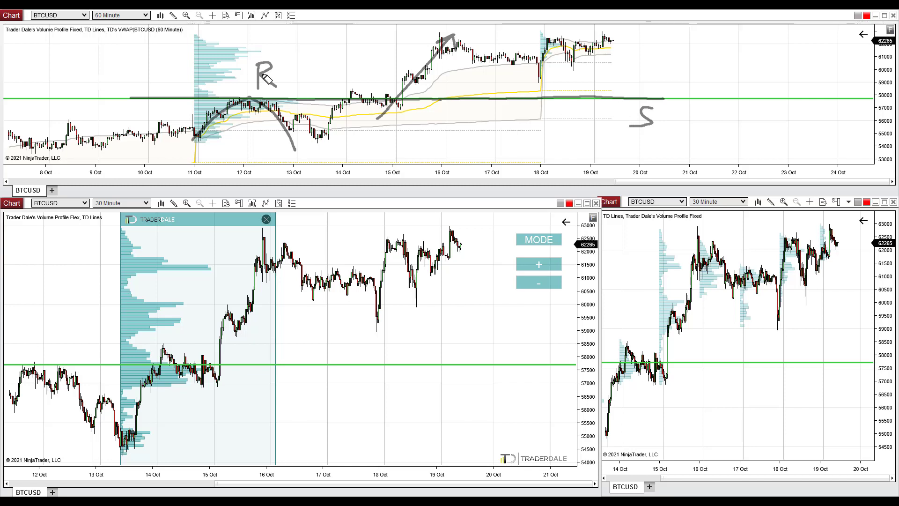
Circle the R and S labels, extend the support line right, and sketch a dip-and-bounce arrow
mouse_move(256, 57)
mouse_down()
mouse_move(256, 99)
mouse_move(278, 61)
mouse_up()
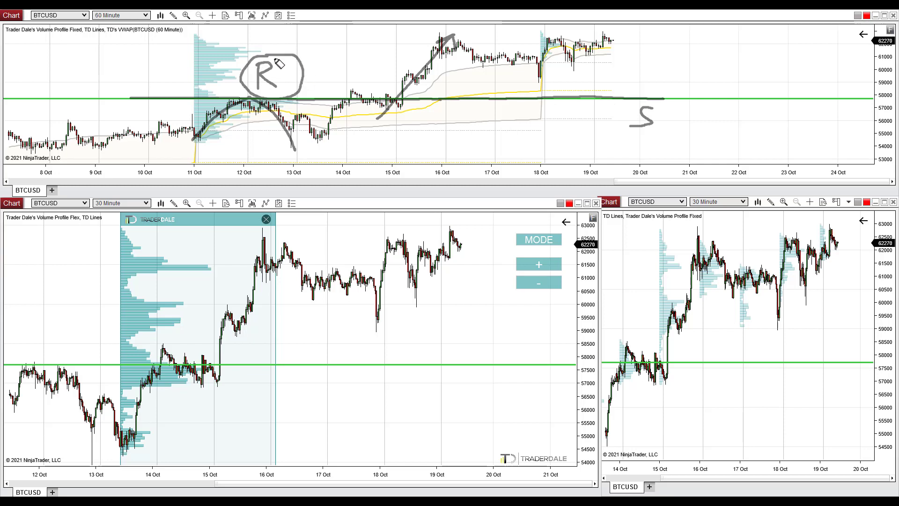
mouse_move(643, 103)
mouse_down()
mouse_move(630, 134)
mouse_move(667, 111)
mouse_move(634, 117)
mouse_move(671, 74)
mouse_up()
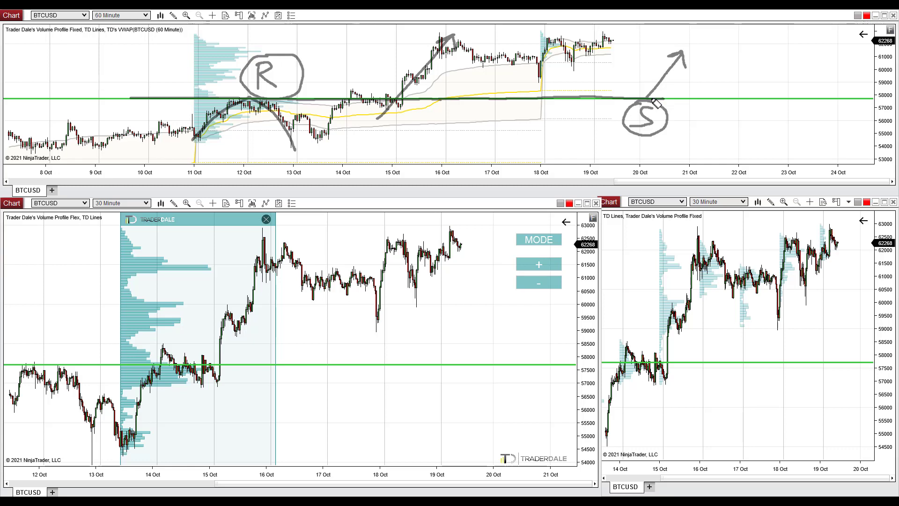
mouse_move(655, 103)
mouse_down()
mouse_move(713, 98)
mouse_move(561, 100)
mouse_up()
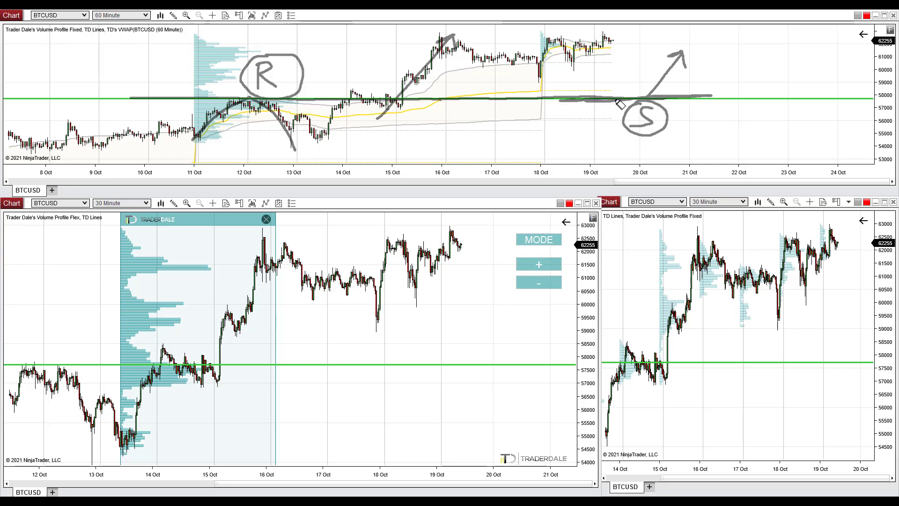
drag(619, 104, 743, 99)
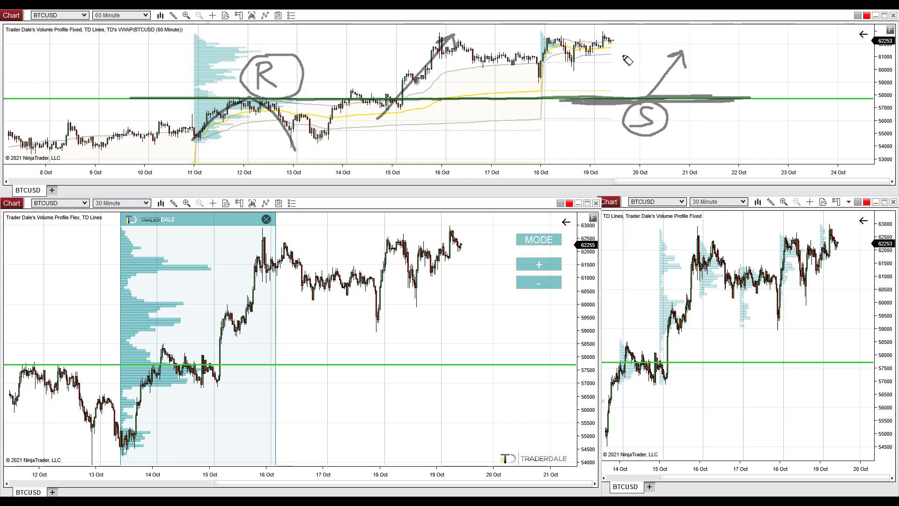
mouse_move(618, 46)
mouse_down()
mouse_move(653, 102)
mouse_move(687, 52)
mouse_move(692, 68)
mouse_up()
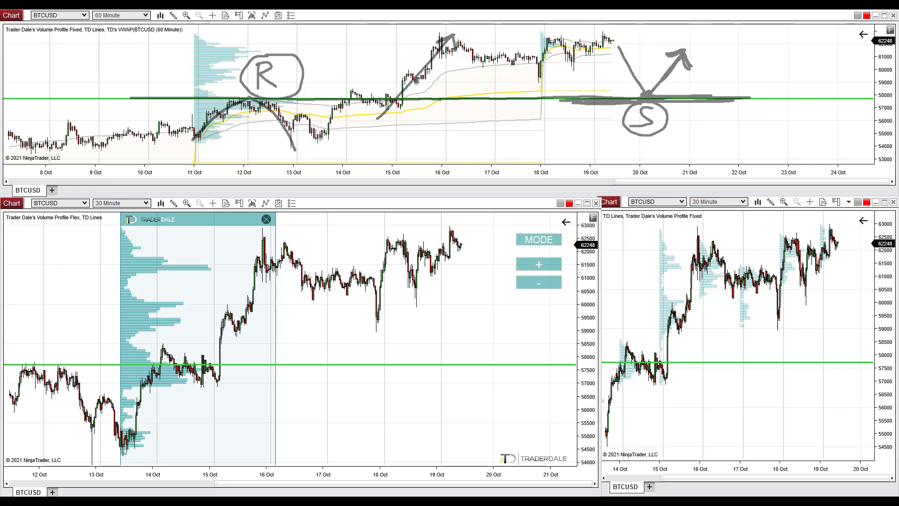
Clear the chart drawings and go to the Trader Dale Trading Course & Tools page
key(Escape)
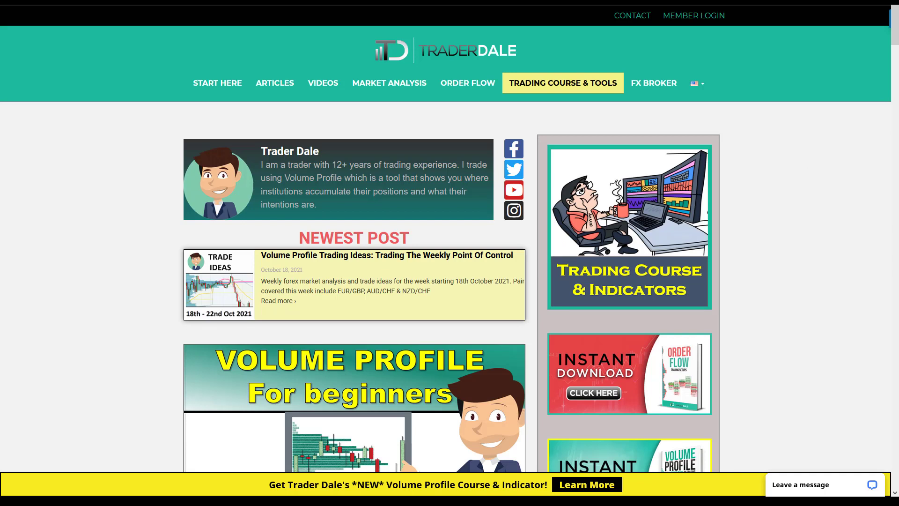
mouse_move(519, 77)
mouse_down()
mouse_move(503, 91)
mouse_move(520, 74)
mouse_up()
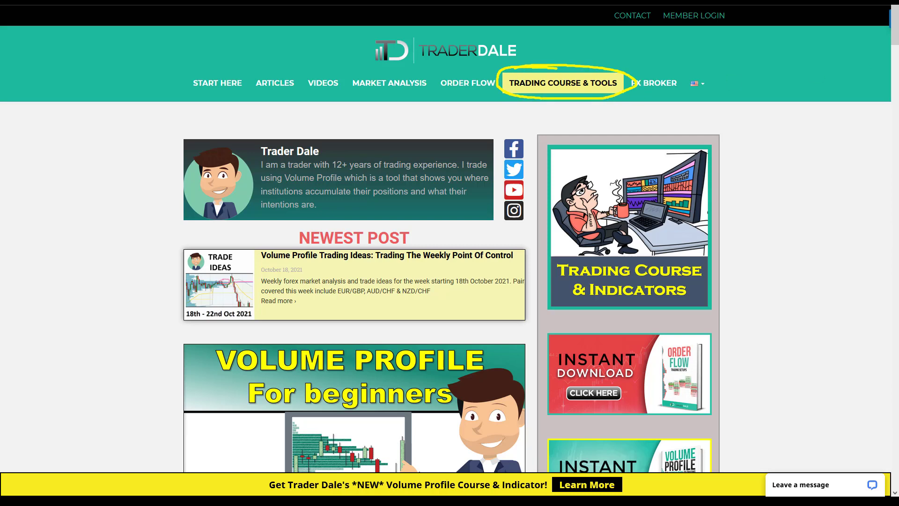
click(557, 88)
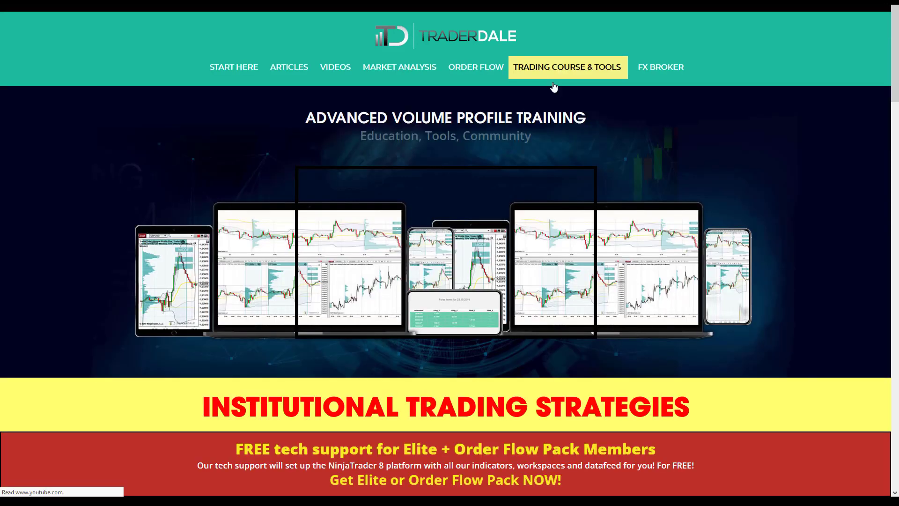
Underline the $497 ELITE PACK (RECOMMENDED) heading and outline its video in yellow
scroll(636, 124, down, 10)
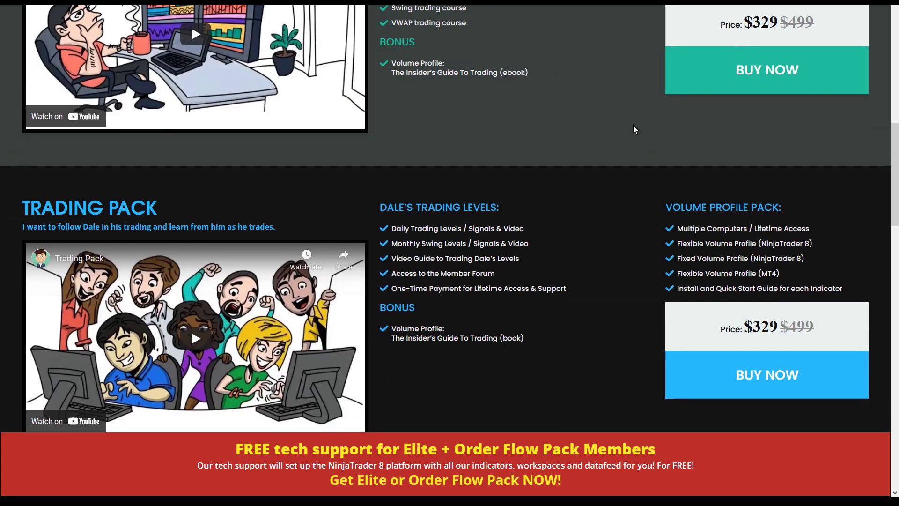
scroll(633, 125, down, 8)
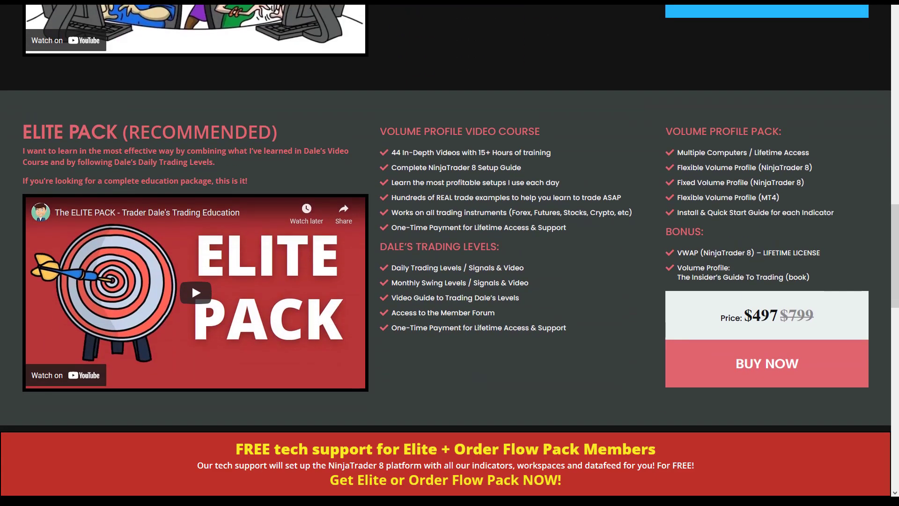
drag(14, 142, 286, 146)
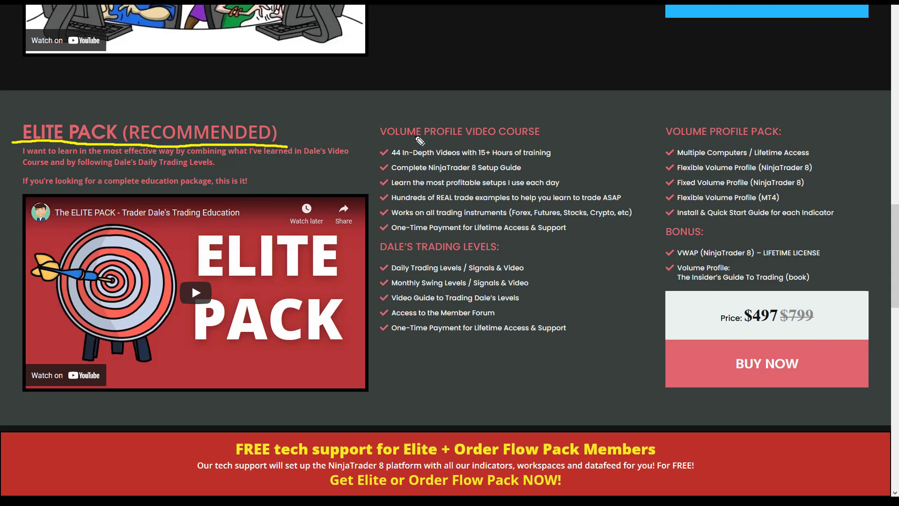
mouse_move(15, 196)
mouse_down()
mouse_move(131, 193)
mouse_move(384, 219)
mouse_move(380, 395)
mouse_move(21, 288)
mouse_move(12, 191)
mouse_up()
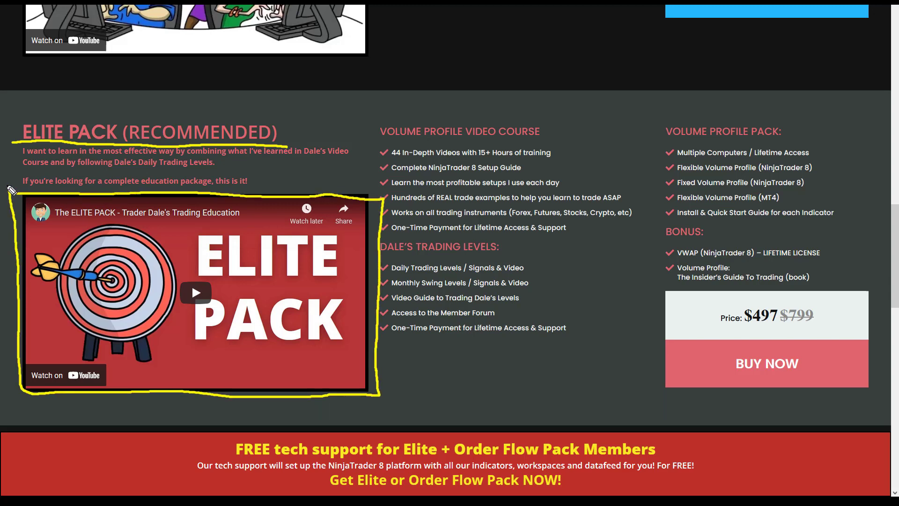